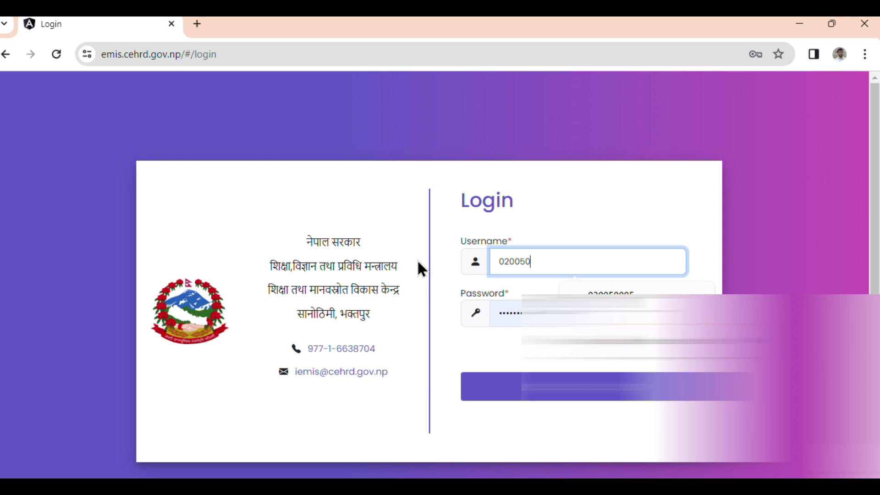
# Complete the school's login username and log in with the password already filled in
pyautogui.write('5')
pyautogui.press('Escape')
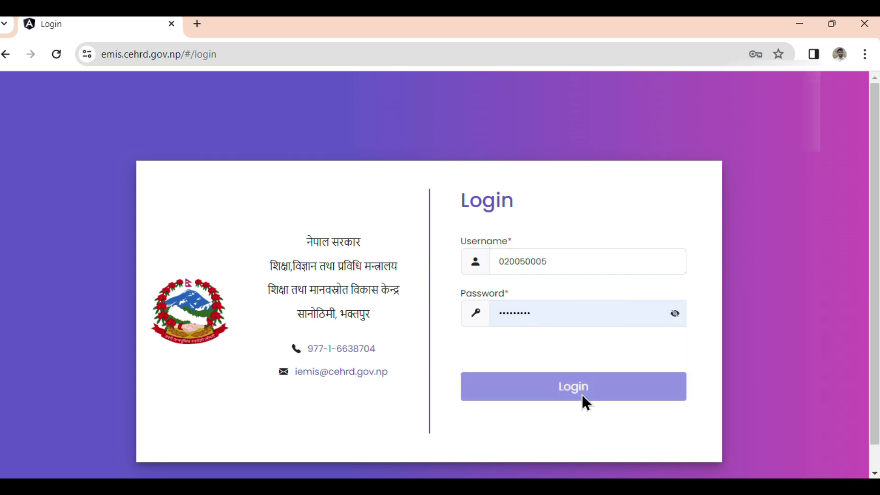
pyautogui.click(581, 392)
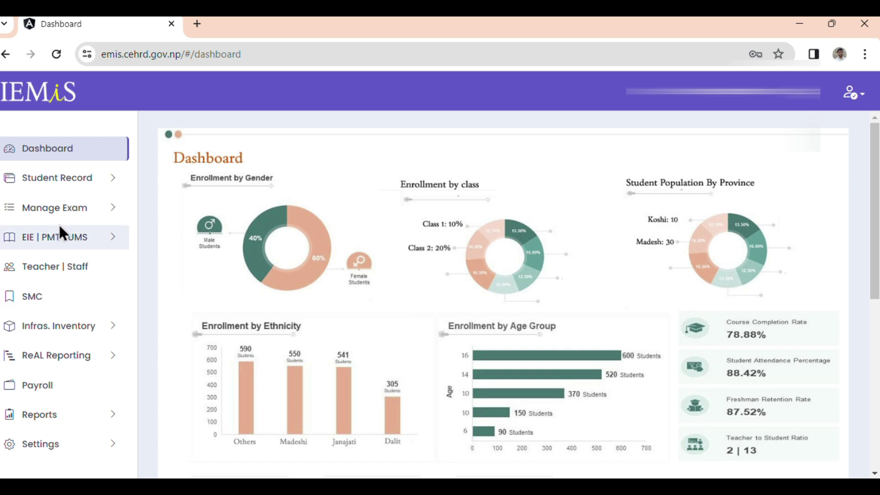
# Open the Admit Card page of the exam management section
pyautogui.click(70, 209)
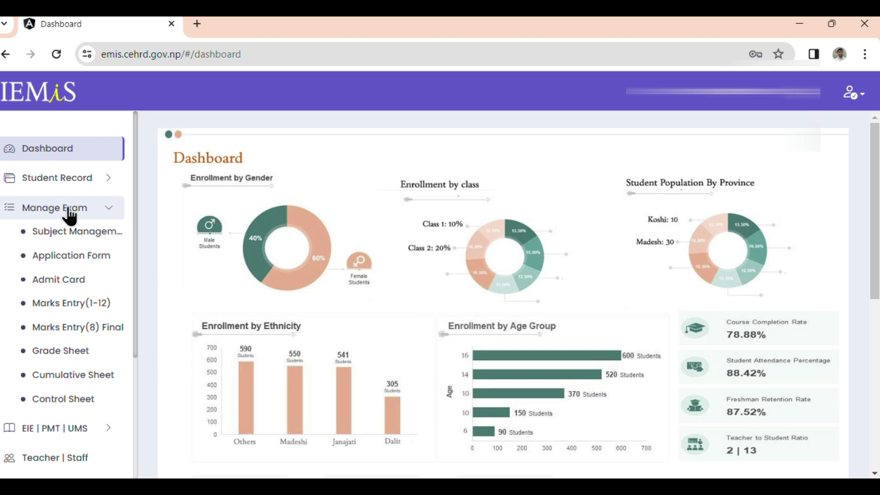
pyautogui.click(79, 280)
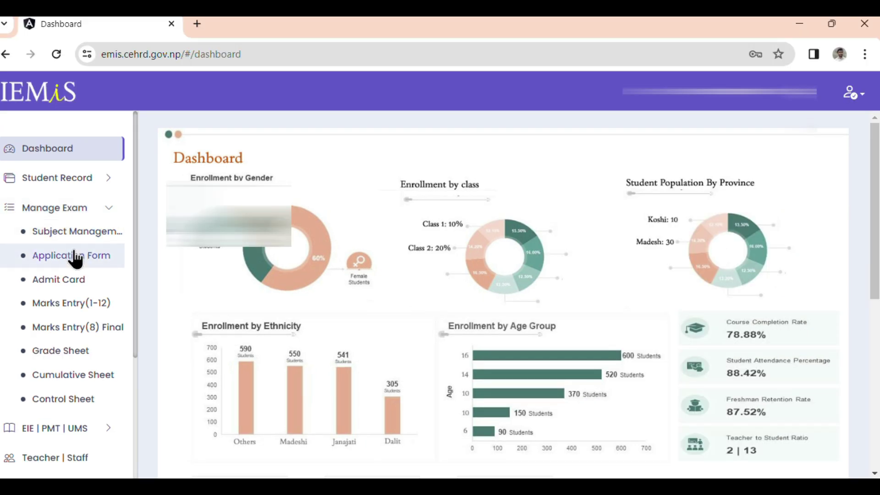
pyautogui.click(79, 281)
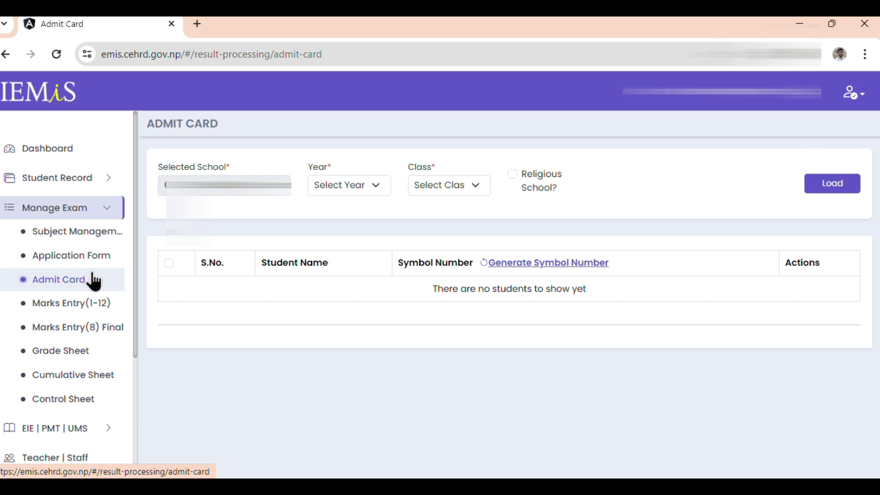
# Load the admit card student list for year 2080 and class 1
pyautogui.click(350, 188)
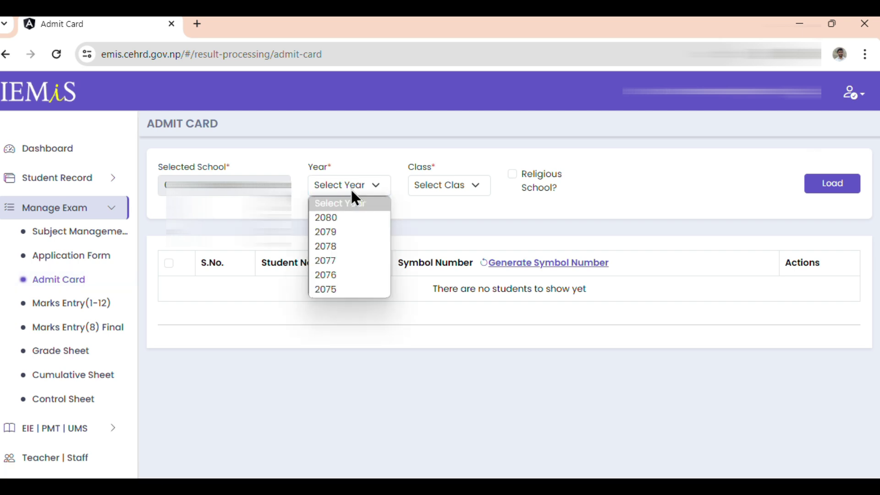
pyautogui.click(346, 215)
pyautogui.click(464, 185)
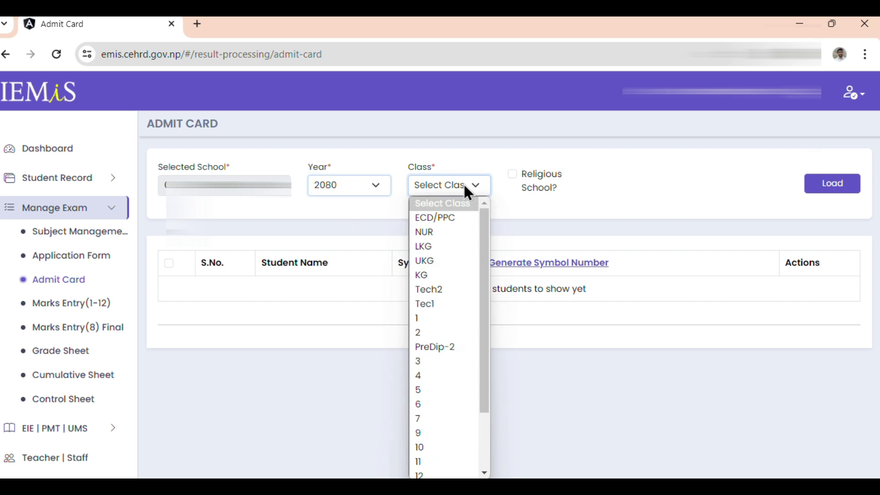
pyautogui.click(432, 319)
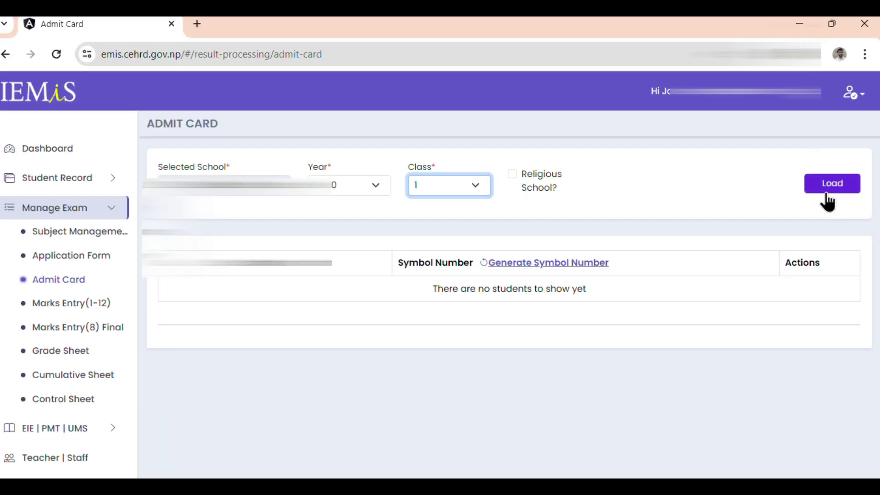
pyautogui.click(822, 192)
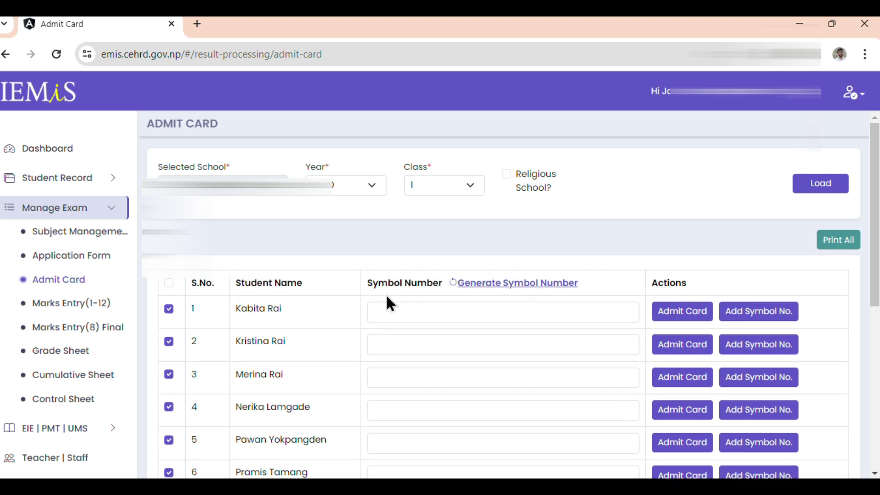
# Set the first student's symbol number to 8001001 and generate the symbol numbers for the remaining students
pyautogui.click(399, 313)
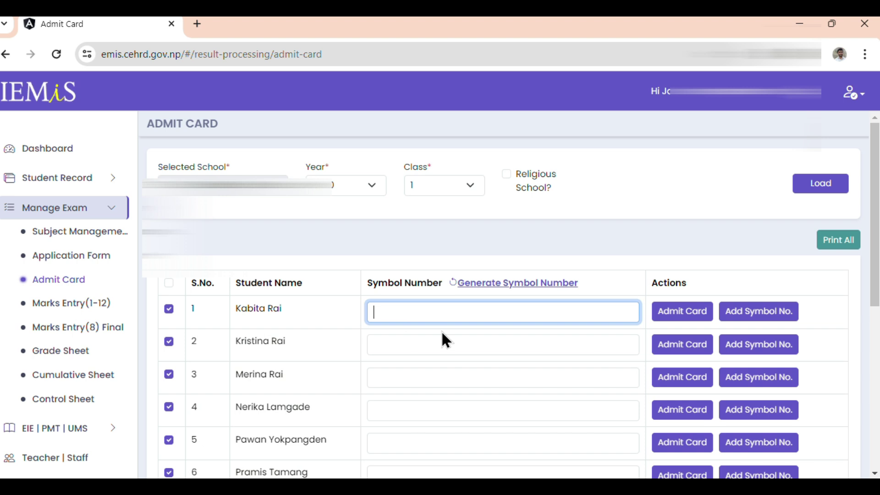
pyautogui.write('8001001')
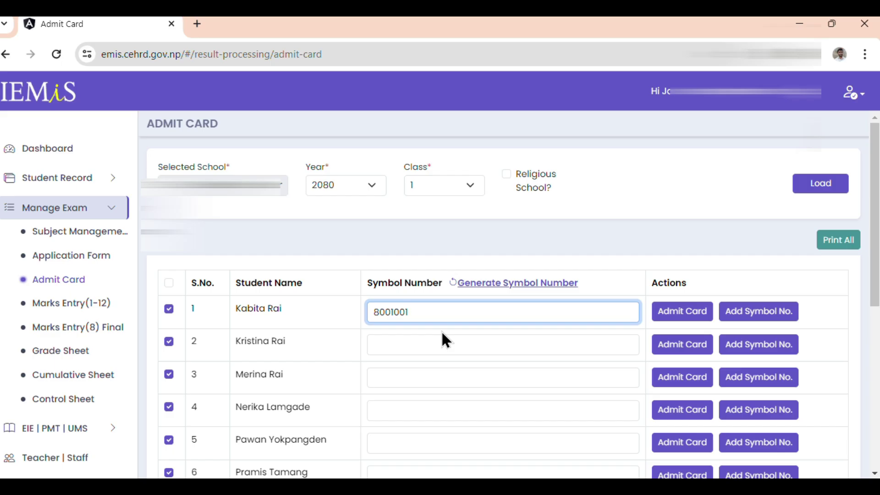
pyautogui.click(521, 289)
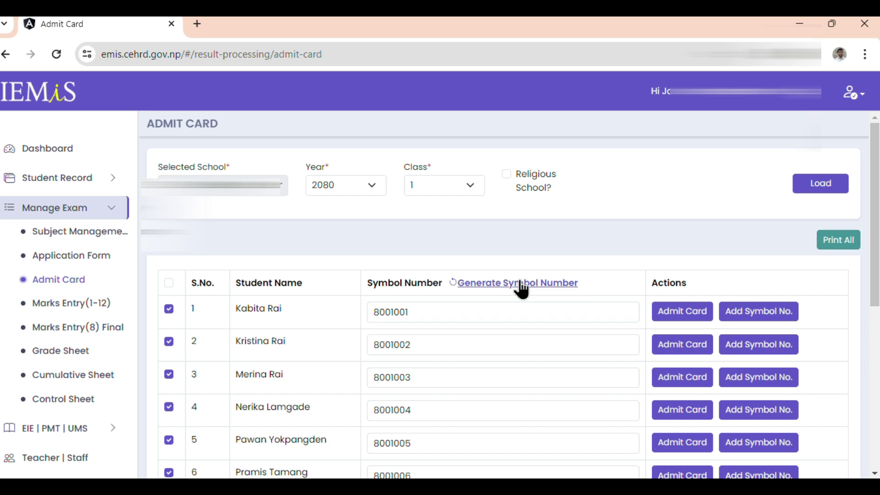
# Review the generated symbol numbers of the class 1 students and save them all
pyautogui.scroll(-7, 523, 286)
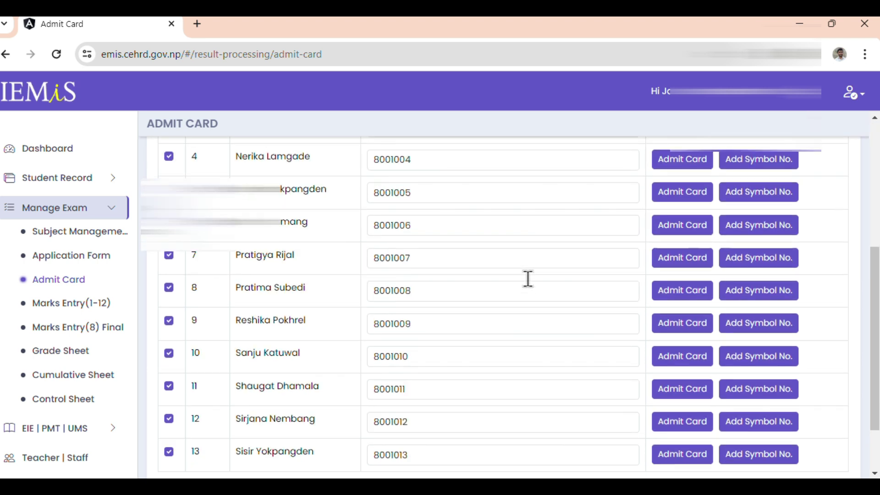
pyautogui.scroll(7, 526, 268)
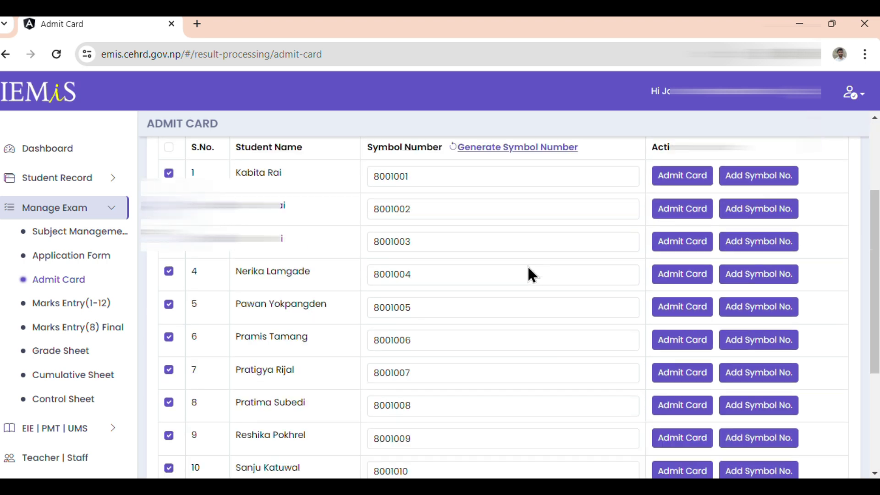
pyautogui.scroll(3, 523, 262)
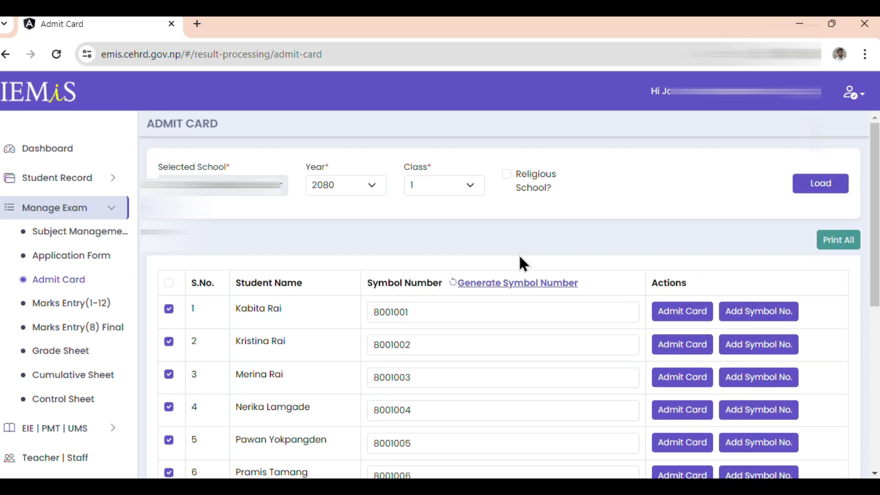
pyautogui.scroll(-8, 518, 254)
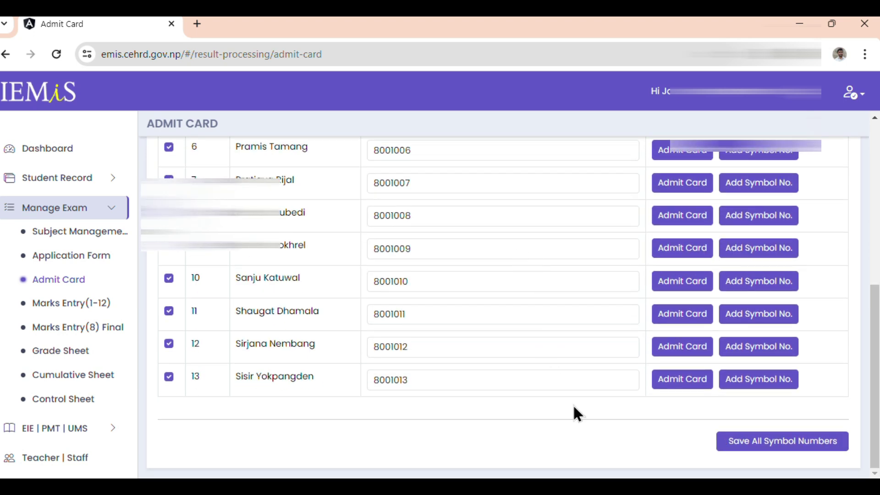
pyautogui.click(757, 441)
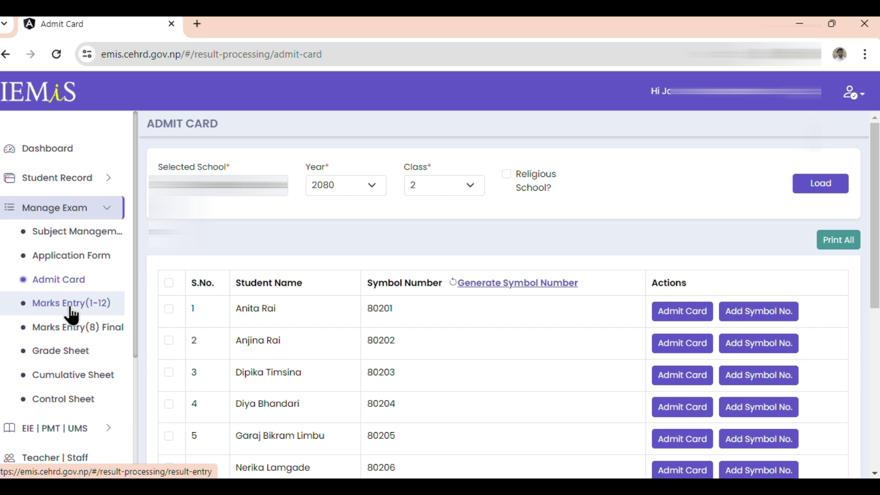
# Open Marks Entry(1-12) and load the result entry list for year 2080 and class 2
pyautogui.click(68, 304)
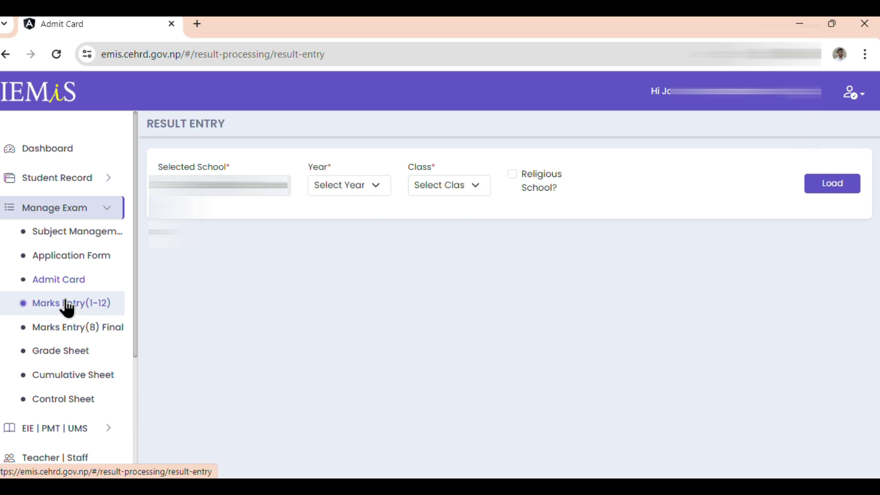
pyautogui.click(367, 188)
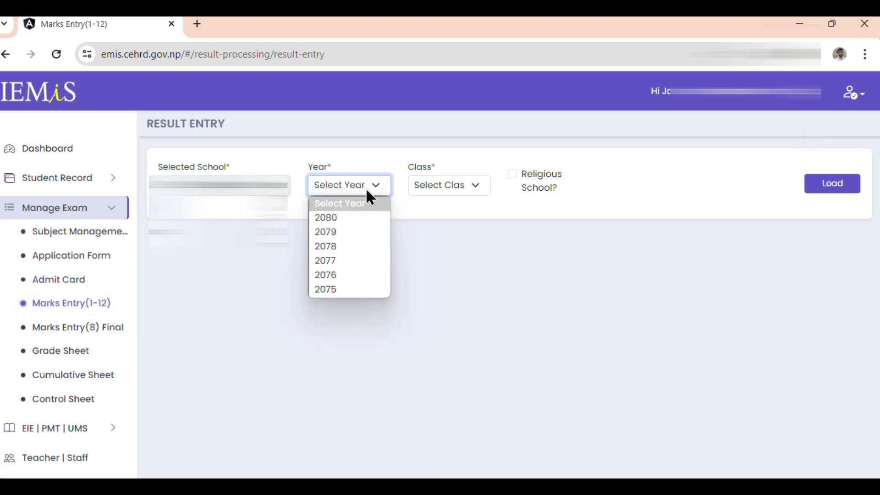
pyautogui.click(336, 223)
pyautogui.click(445, 186)
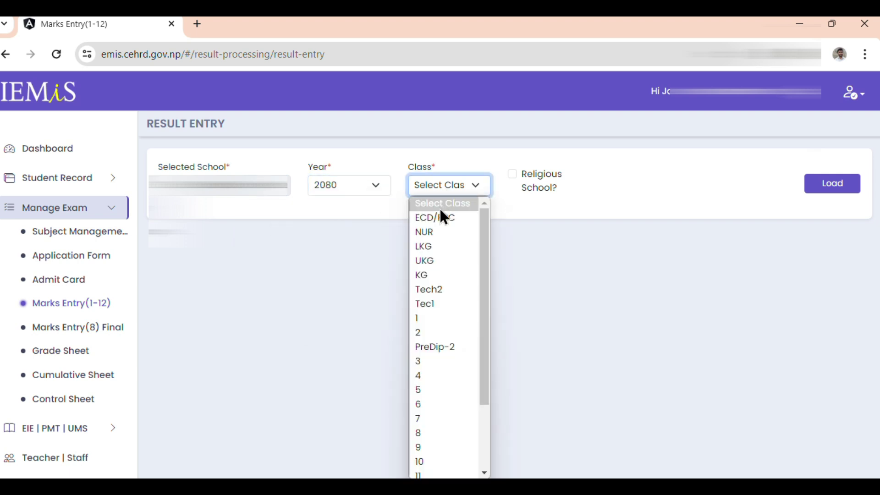
pyautogui.click(432, 333)
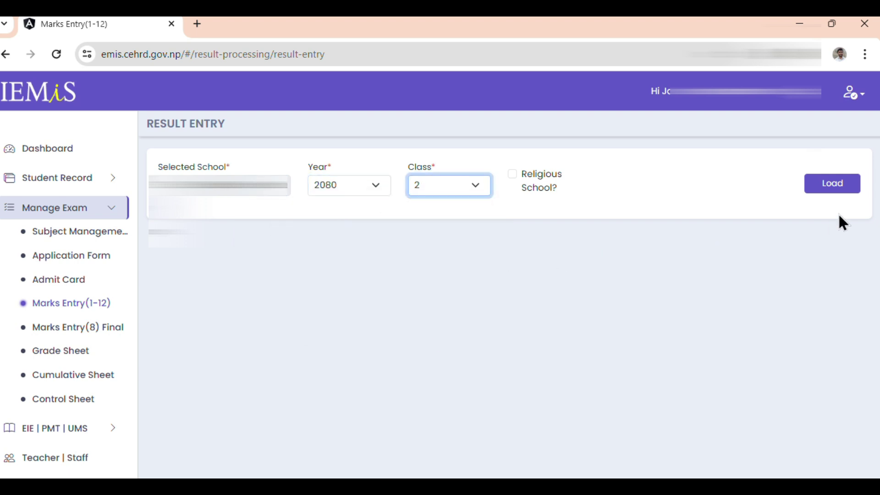
pyautogui.click(823, 194)
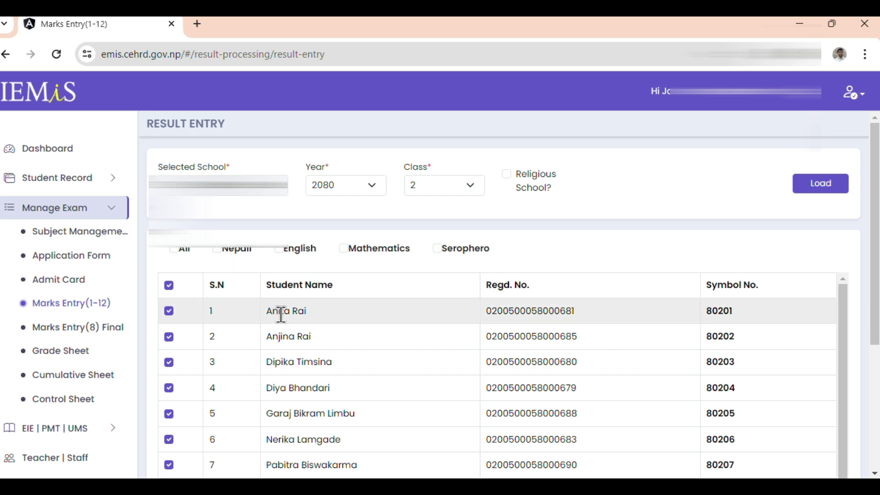
# Show the Nepali marks columns and set the number of learning achievements to 165 in the first student's row
pyautogui.scroll(-2, 285, 318)
pyautogui.scroll(2, 291, 327)
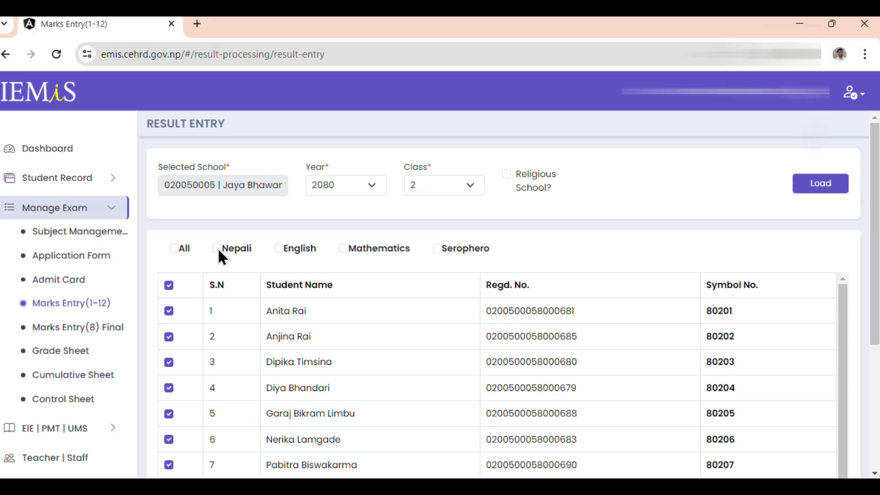
pyautogui.click(222, 250)
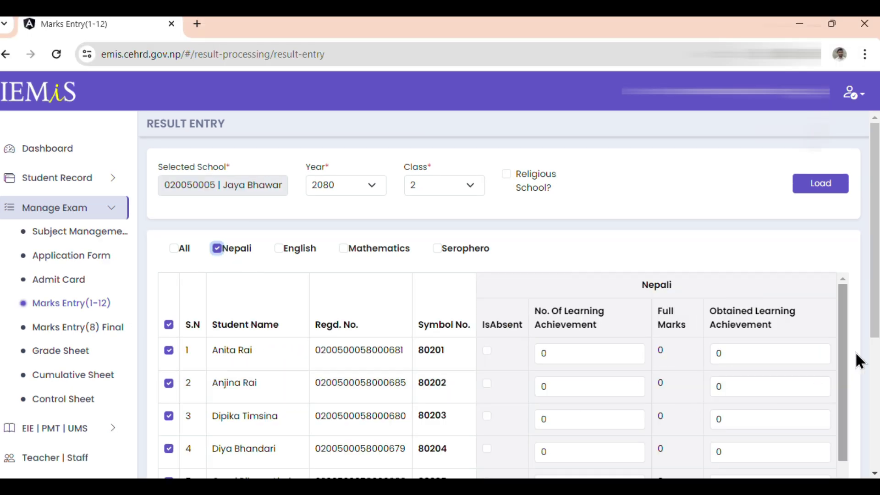
pyautogui.scroll(-2, 875, 239)
pyautogui.scroll(-2, 504, 298)
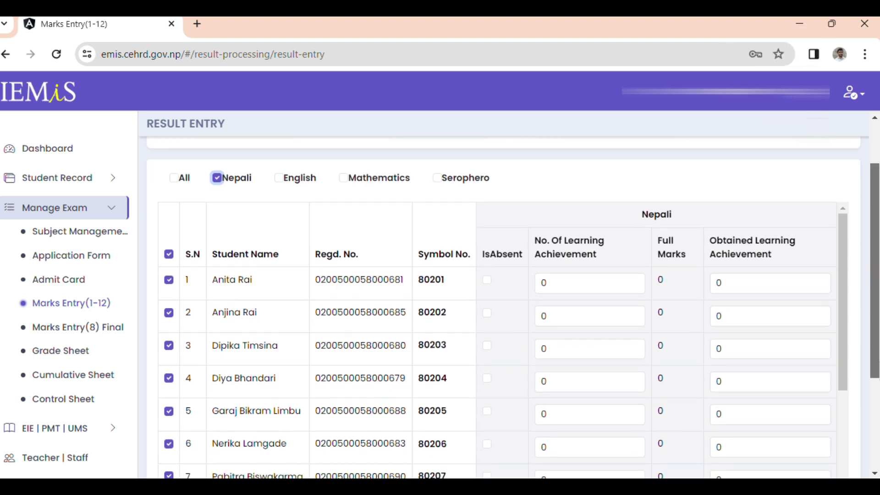
pyautogui.scroll(-1, 834, 403)
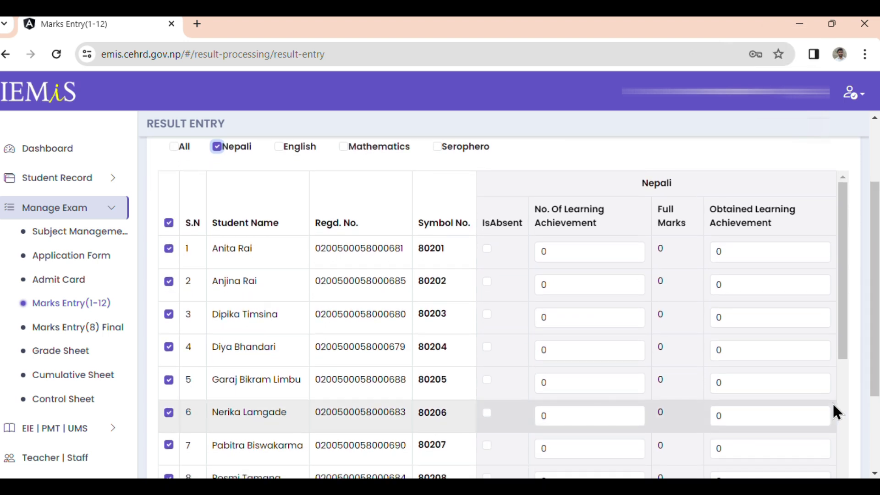
pyautogui.click(563, 253)
pyautogui.press('BackSpace')
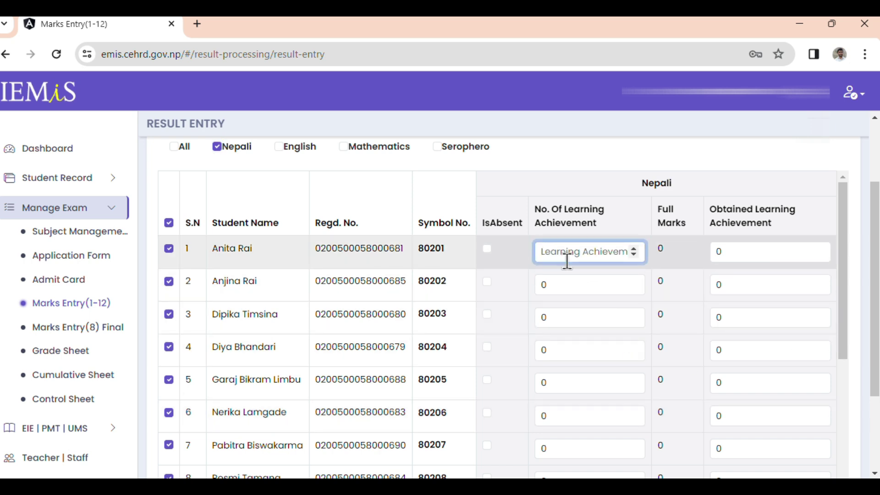
pyautogui.write('165')
# Consult the class 2 Nepali evaluation forms in the curriculum document and set the first student's obtained learning achievement to 600
pyautogui.click(729, 249)
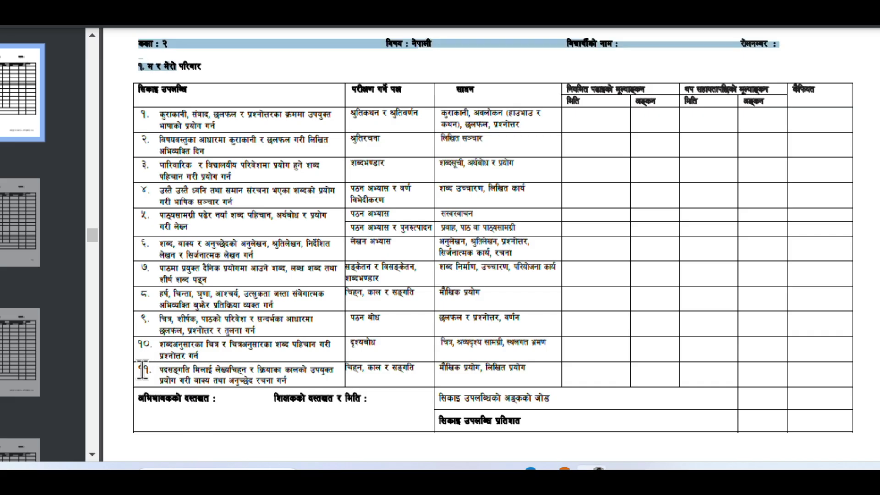
pyautogui.scroll(-13, 142, 369)
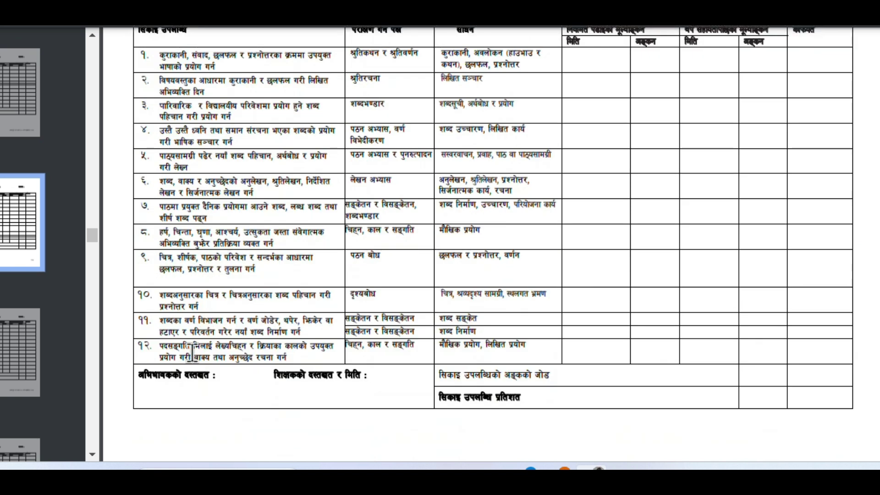
pyautogui.scroll(-5, 152, 318)
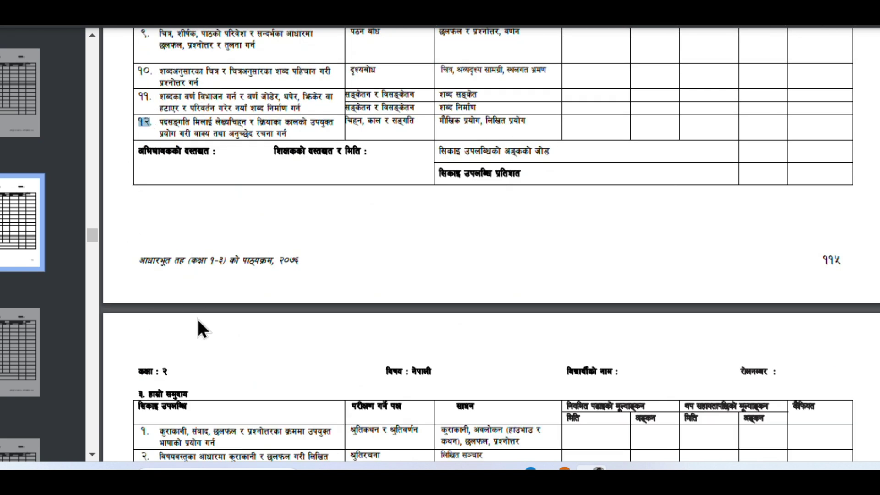
pyautogui.scroll(-10, 198, 320)
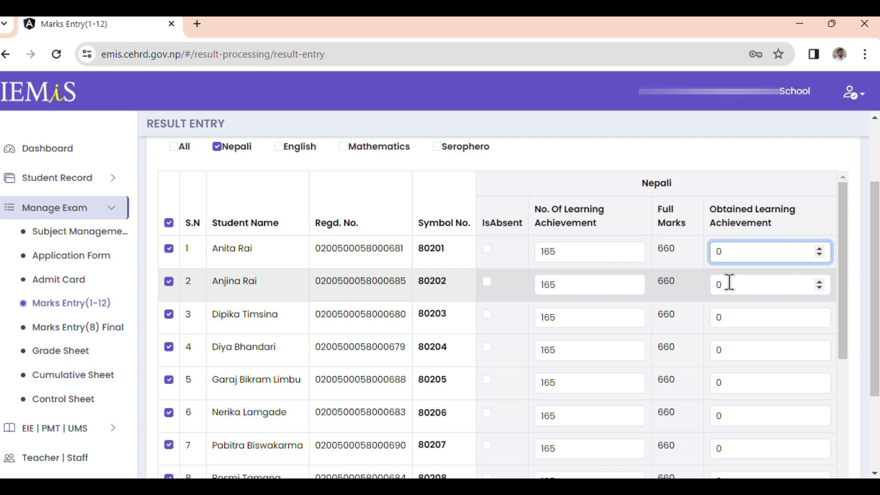
pyautogui.press('BackSpace')
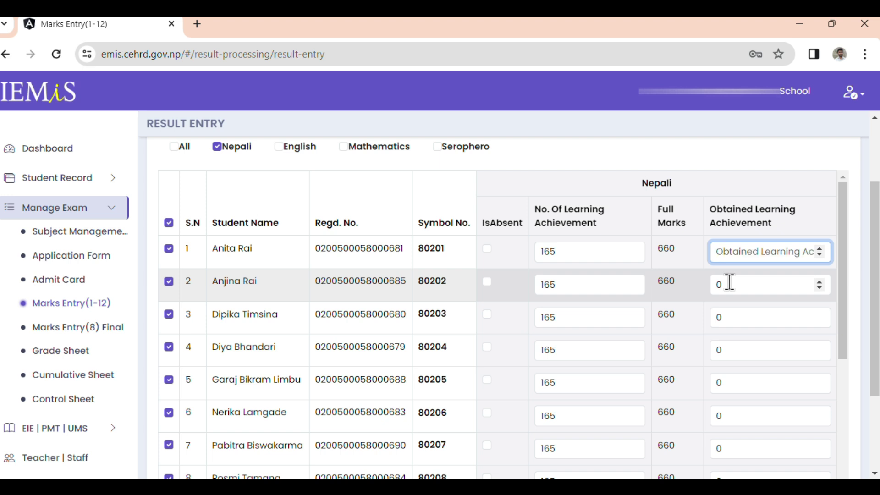
pyautogui.write('600')
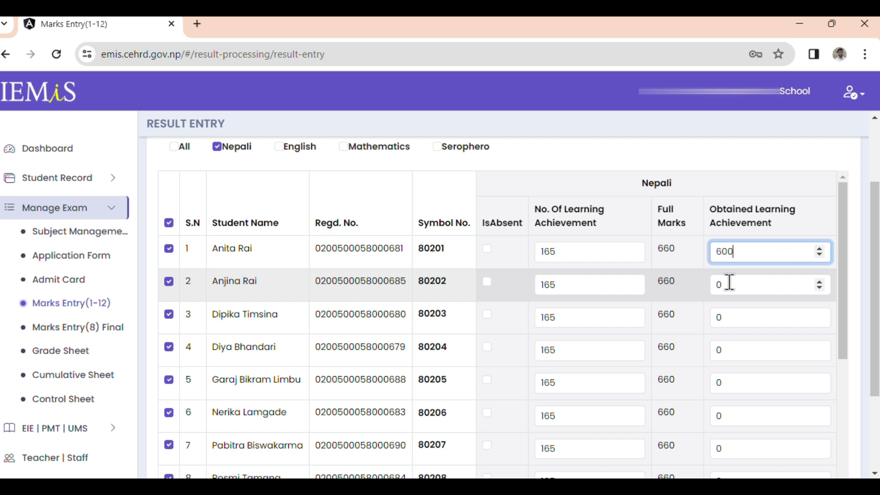
pyautogui.press('Down')
pyautogui.press('BackSpace')
pyautogui.press('BackSpace')
pyautogui.press('BackSpace')
pyautogui.write('600')
pyautogui.click(728, 282)
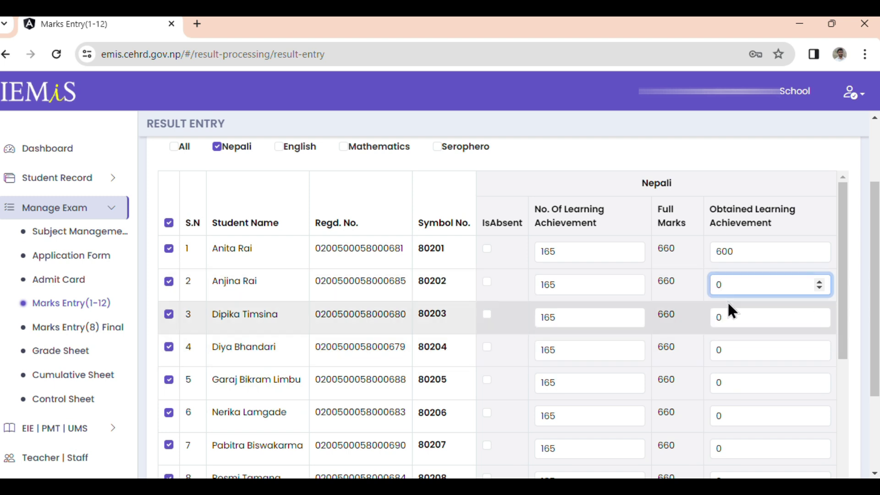
pyautogui.scroll(-5, 741, 348)
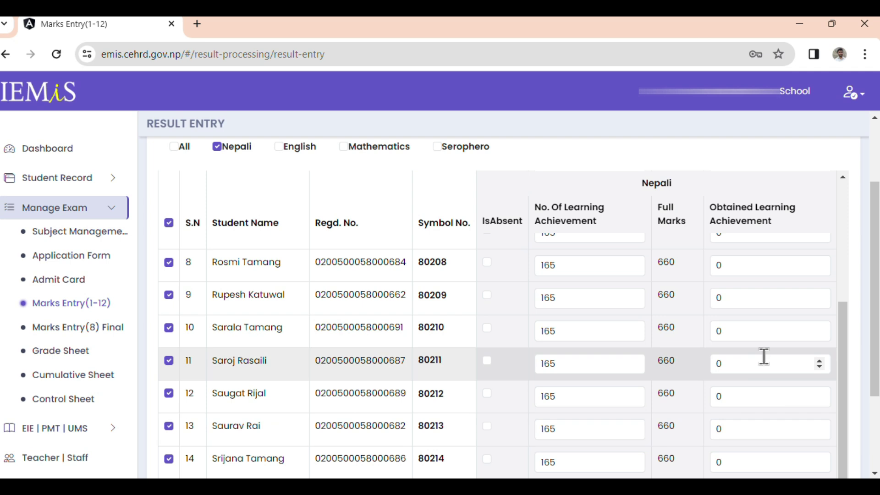
# Save the class 2 Nepali marks and show the English and Mathematics marks columns in the result entry list
pyautogui.scroll(-3, 875, 333)
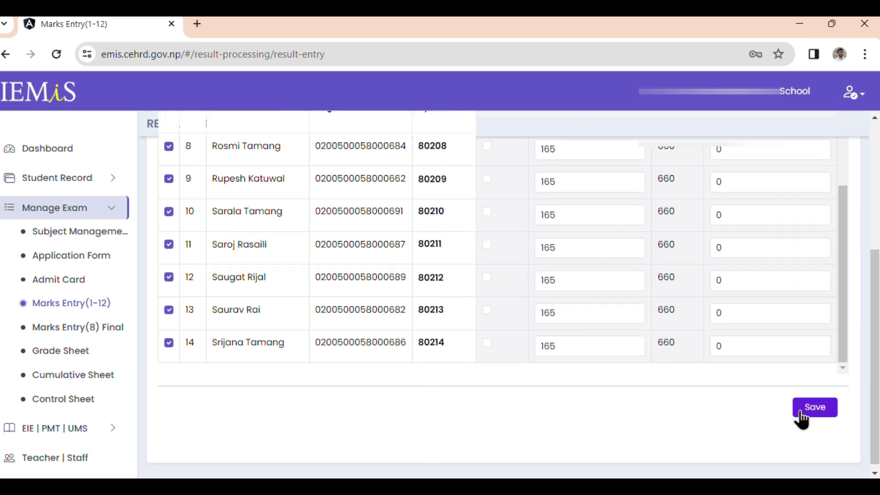
pyautogui.click(801, 414)
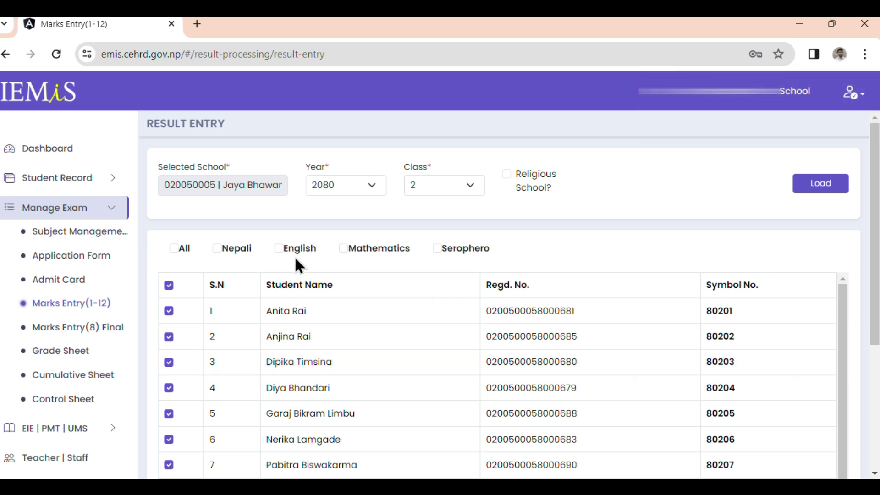
pyautogui.click(278, 248)
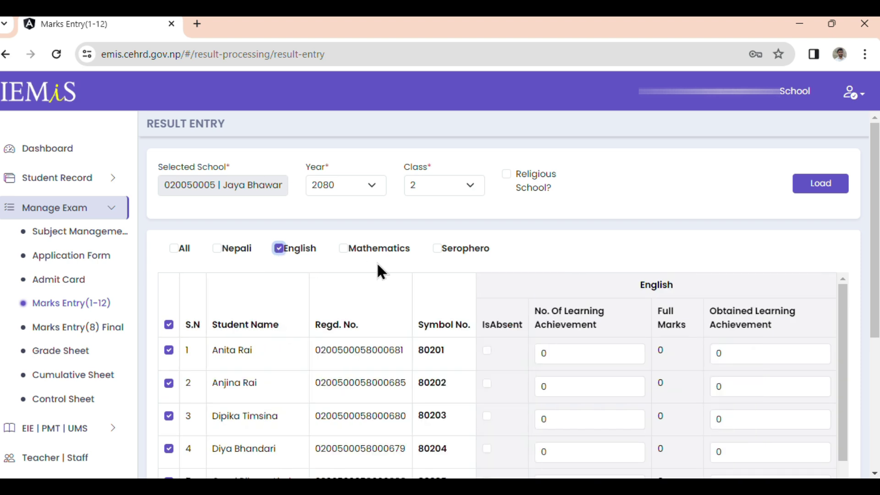
pyautogui.click(356, 251)
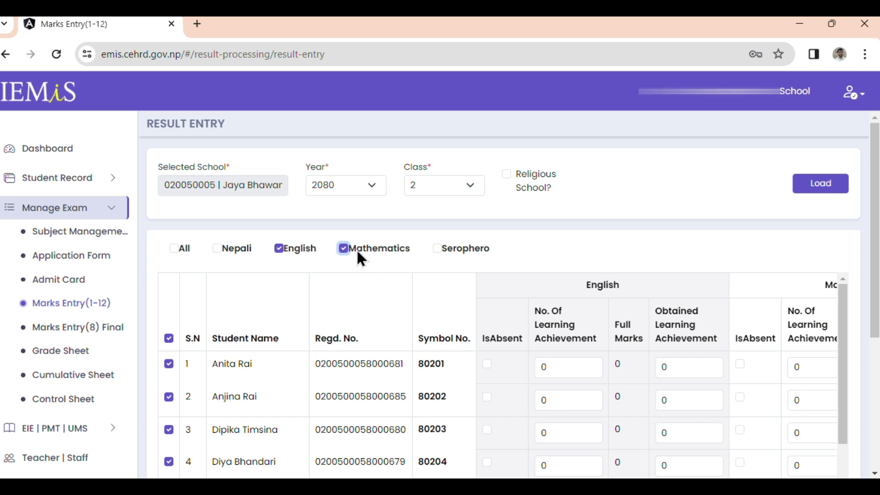
pyautogui.click(436, 248)
pyautogui.click(436, 249)
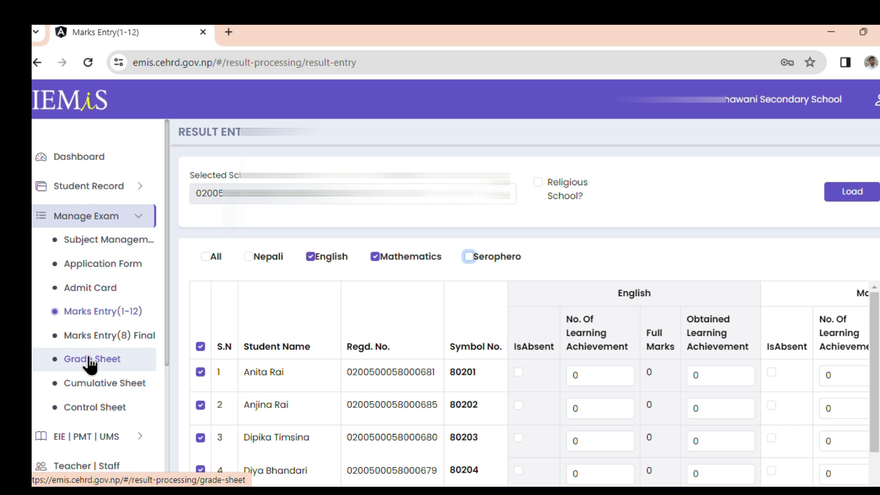
# Open the Grade Sheet page and load the student list for year 2080 and class 2
pyautogui.click(90, 360)
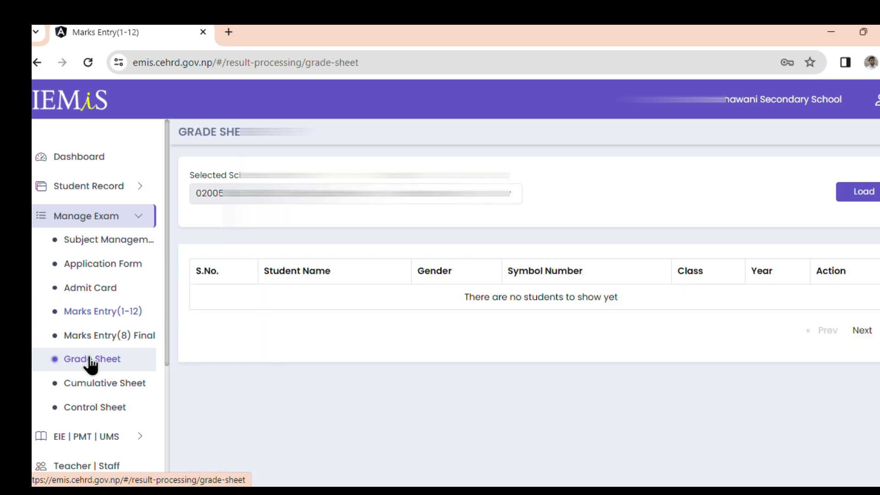
pyautogui.click(379, 213)
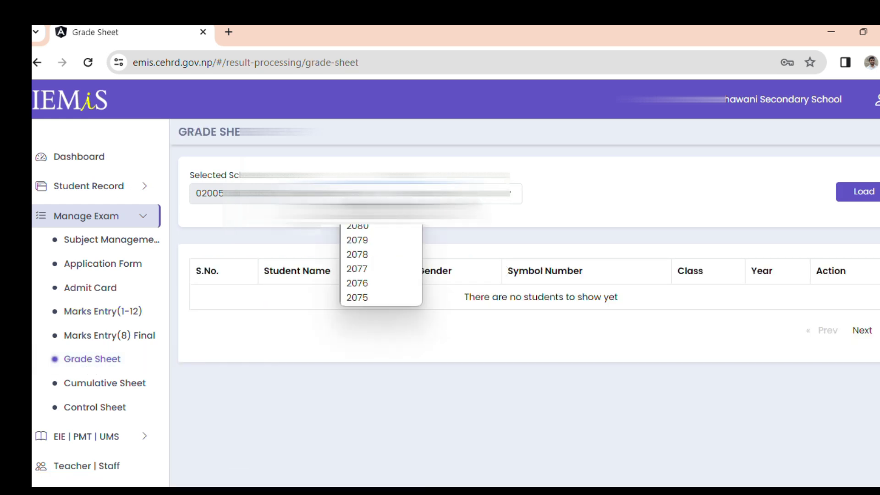
pyautogui.click(379, 227)
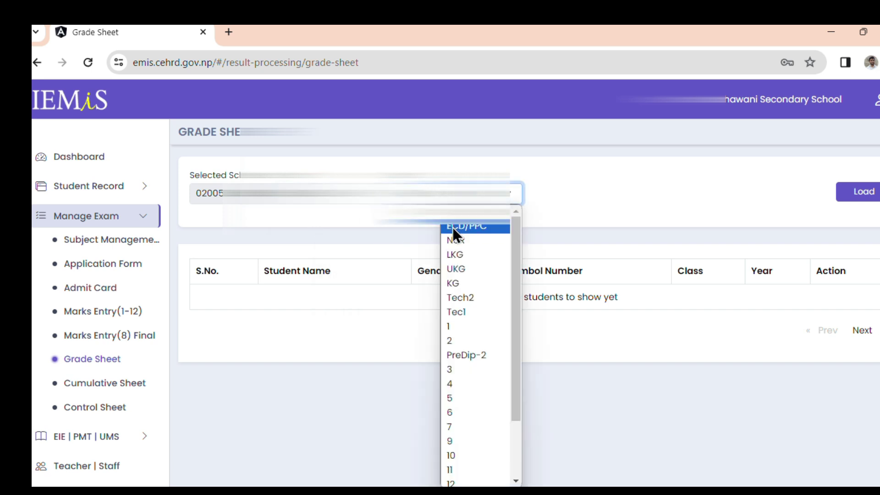
pyautogui.click(453, 338)
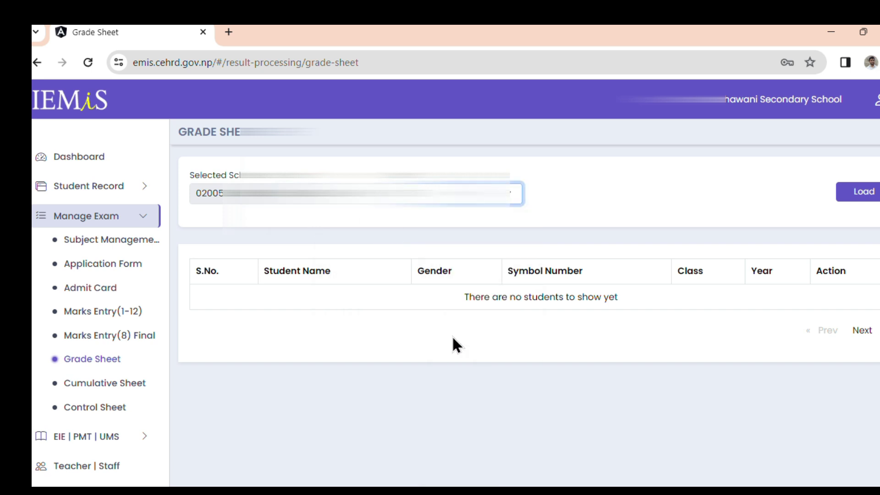
pyautogui.click(865, 193)
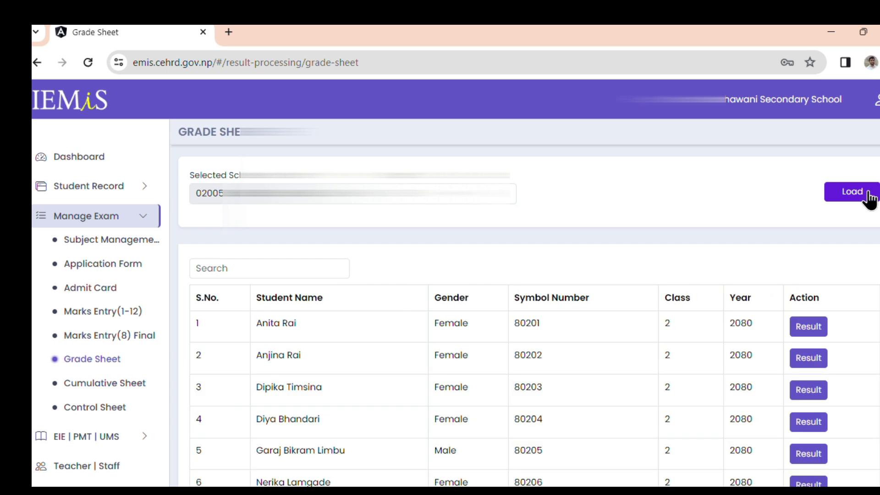
# Review the first student's grade sheet from its header to the grading system, close it and look through the class 2 list
pyautogui.click(810, 347)
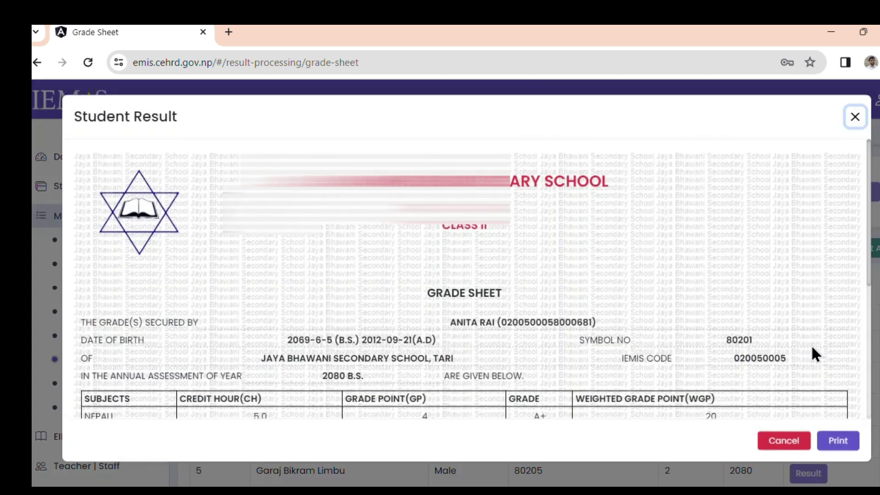
pyautogui.scroll(-4, 683, 281)
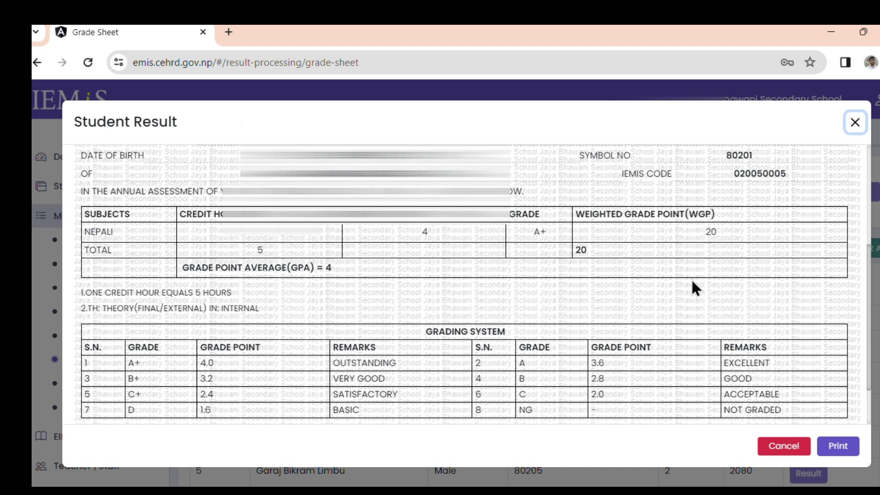
pyautogui.scroll(-2, 697, 275)
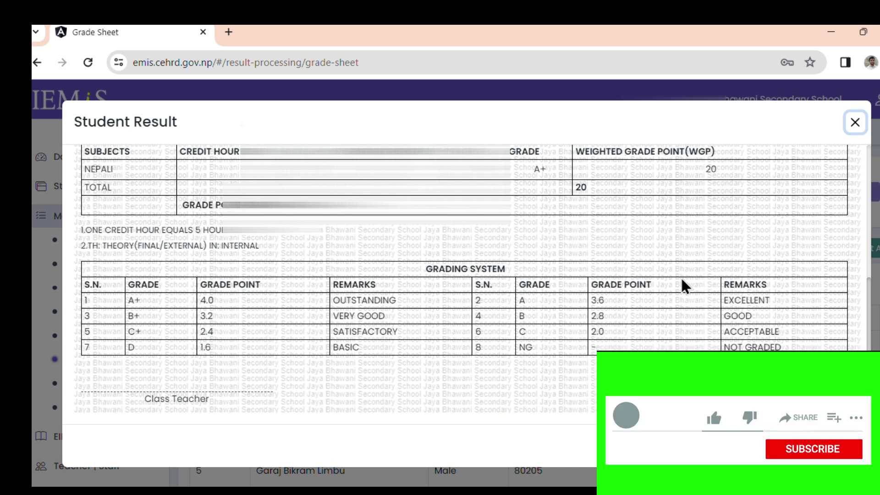
pyautogui.scroll(8, 667, 277)
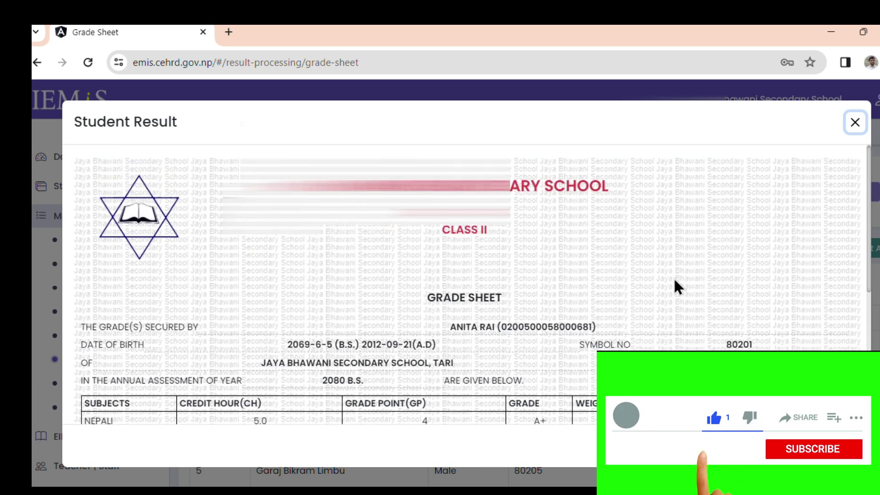
pyautogui.click(856, 124)
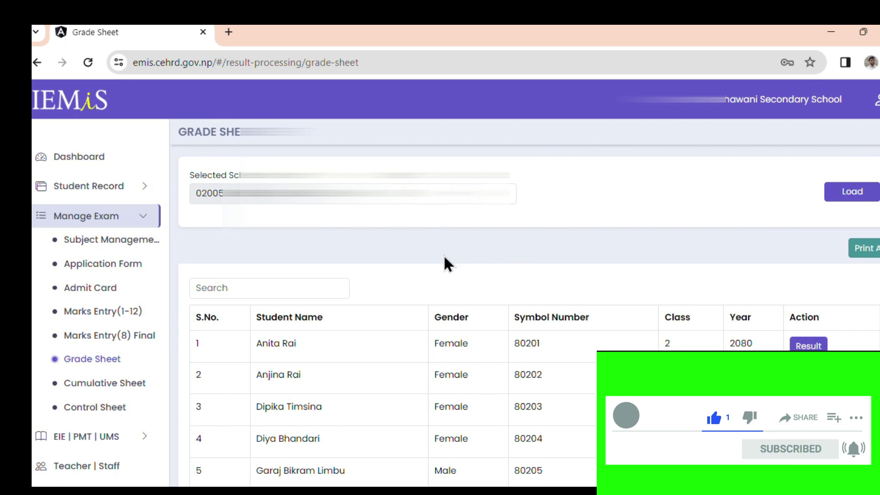
pyautogui.scroll(-4, 641, 257)
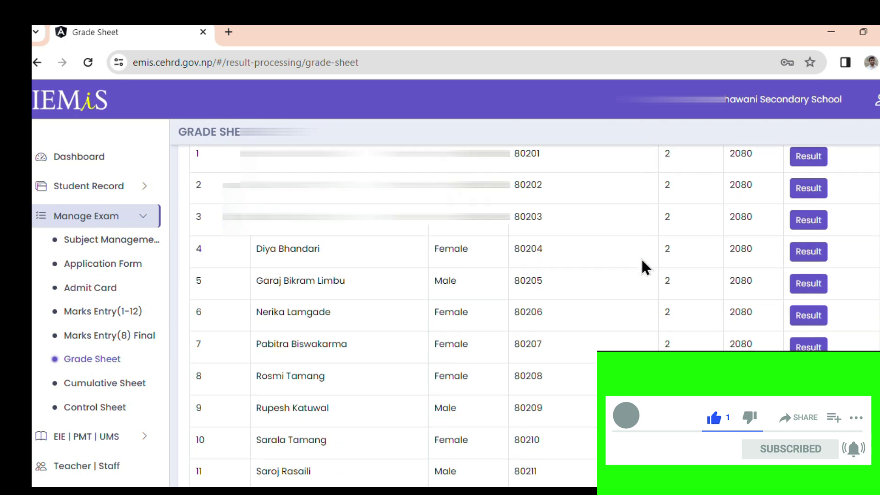